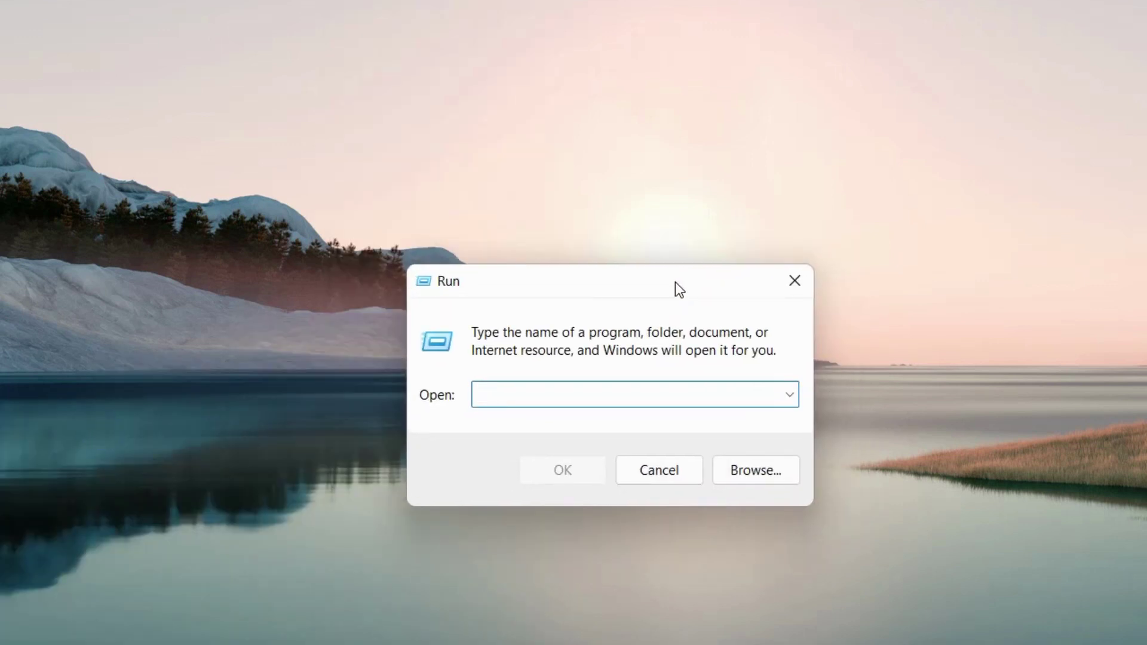
- Run msconfig and apply Safe boot with the Minimal option on the Boot tab
{"action": "type", "text": "msconfig"}
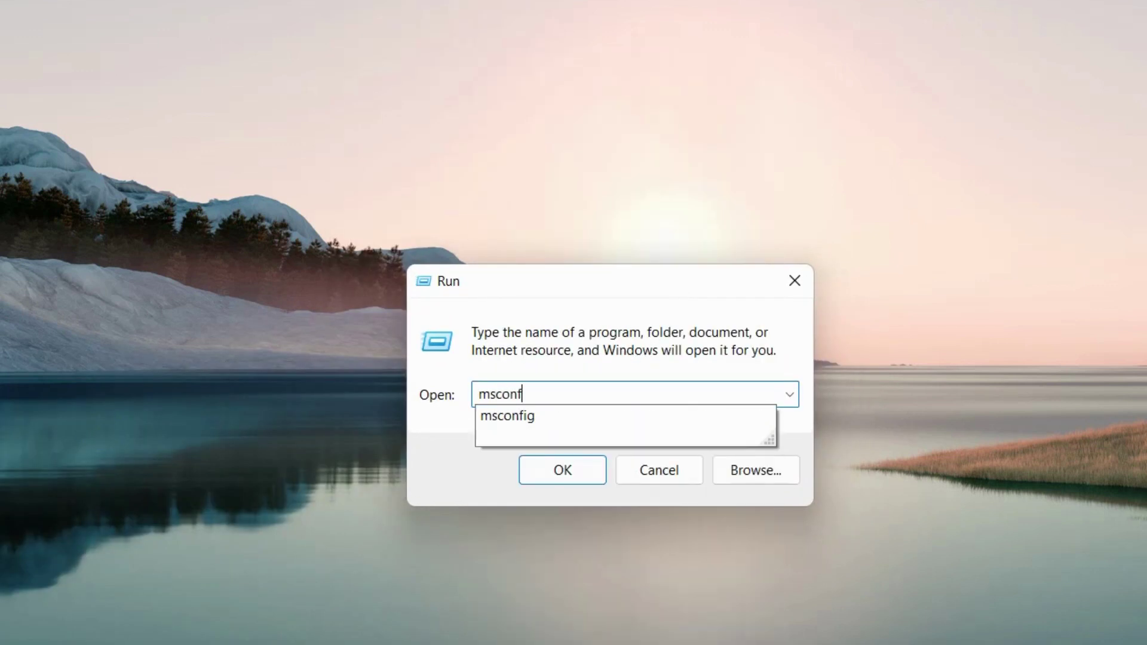
{"action": "left_click", "coordinate": [565, 470]}
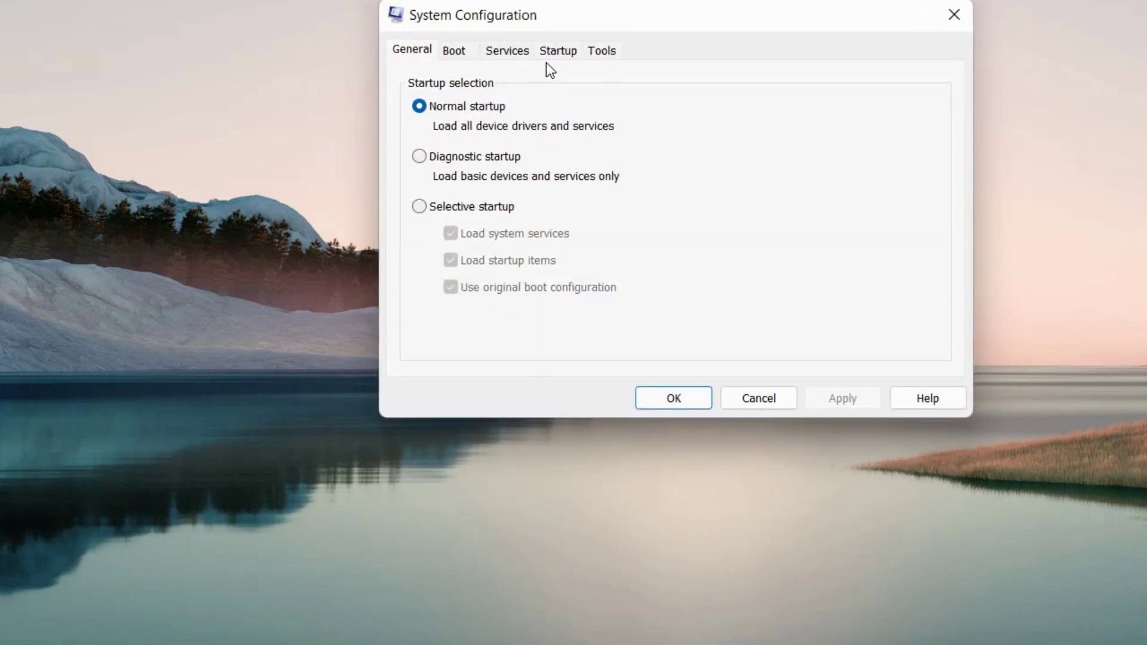
{"action": "left_click", "coordinate": [456, 53]}
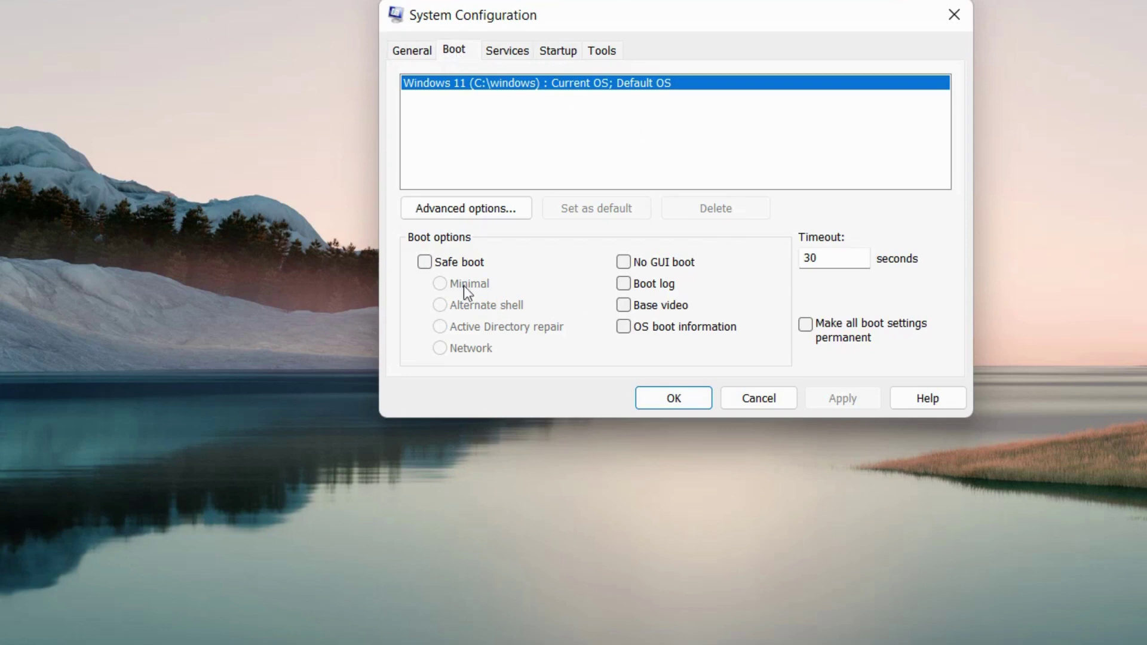
{"action": "left_click", "coordinate": [426, 262]}
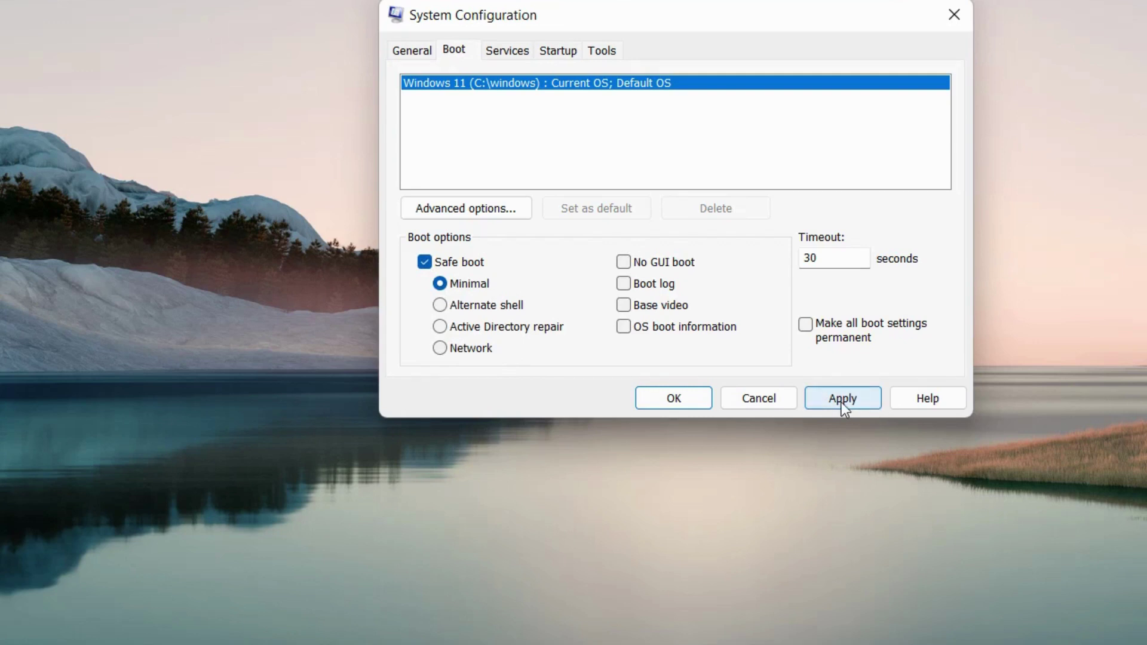
{"action": "left_click", "coordinate": [674, 399]}
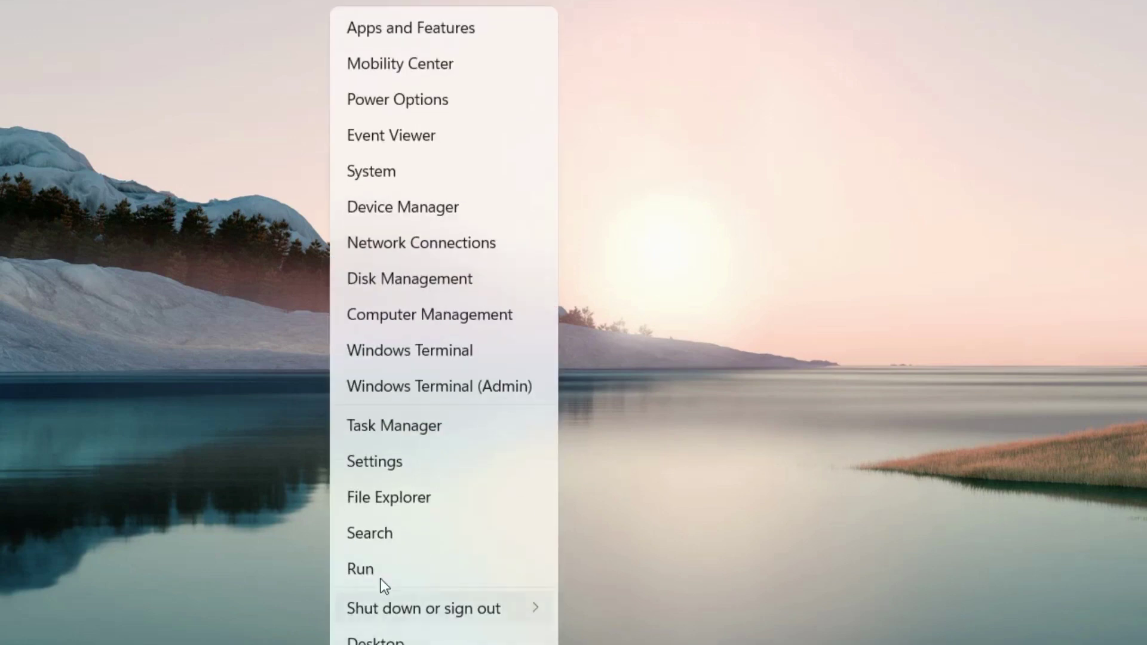
- Run mdsched.exe from the Run dialog to open Windows Memory Diagnostic
{"action": "left_click", "coordinate": [368, 571]}
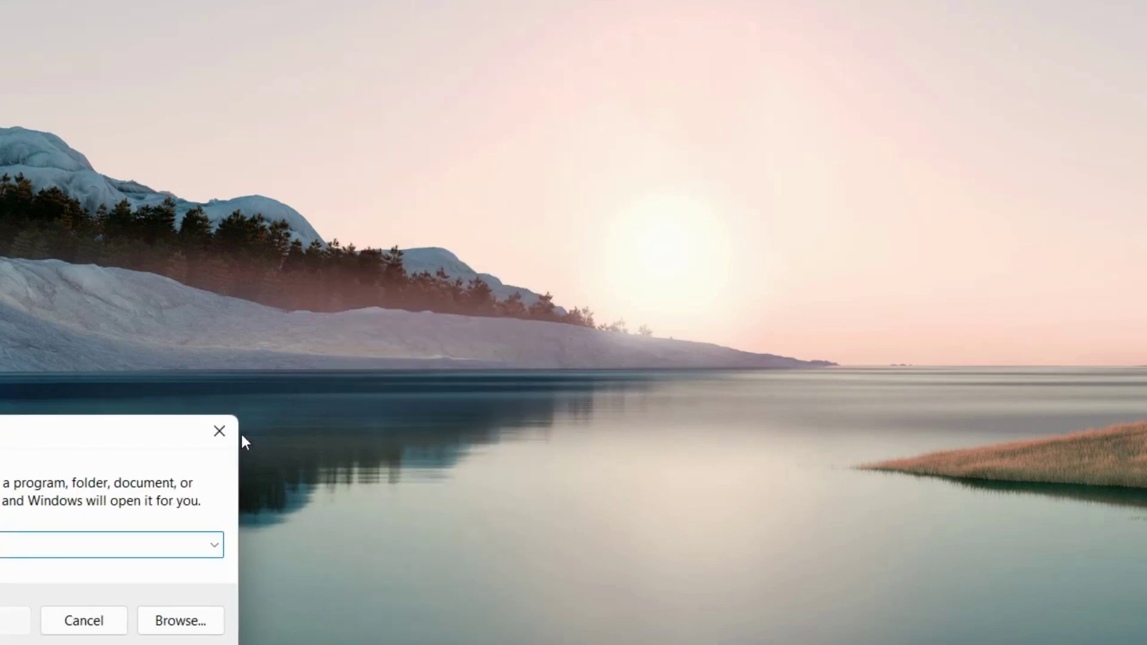
{"action": "left_click_drag", "start_coordinate": [118, 430], "coordinate": [720, 247]}
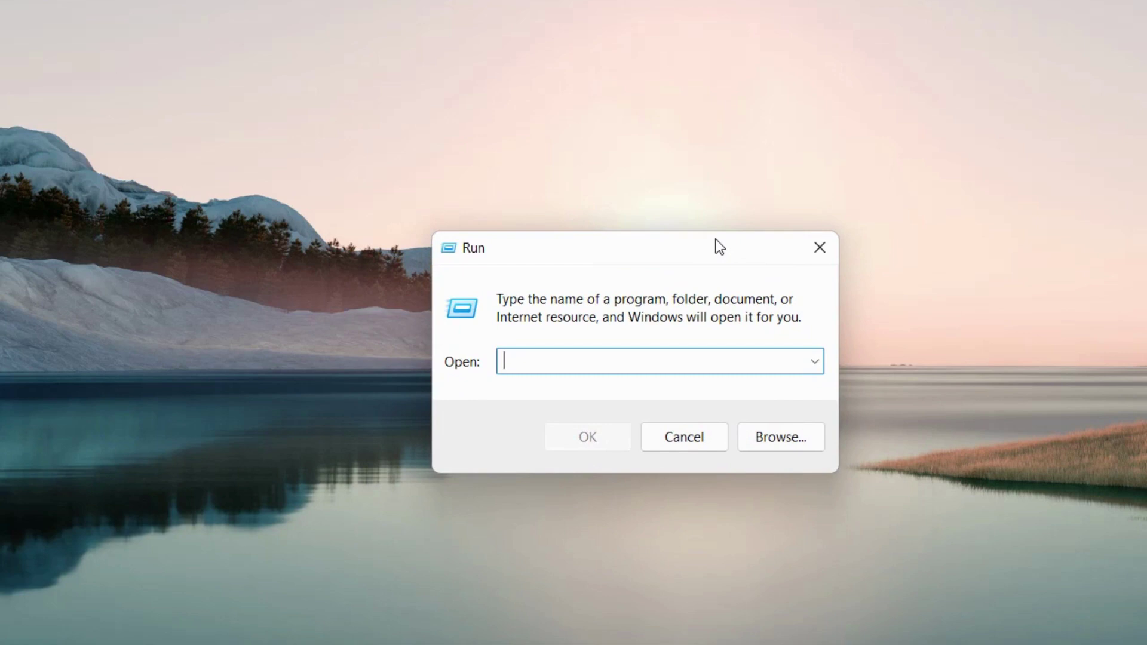
{"action": "type", "text": "mdsched"}
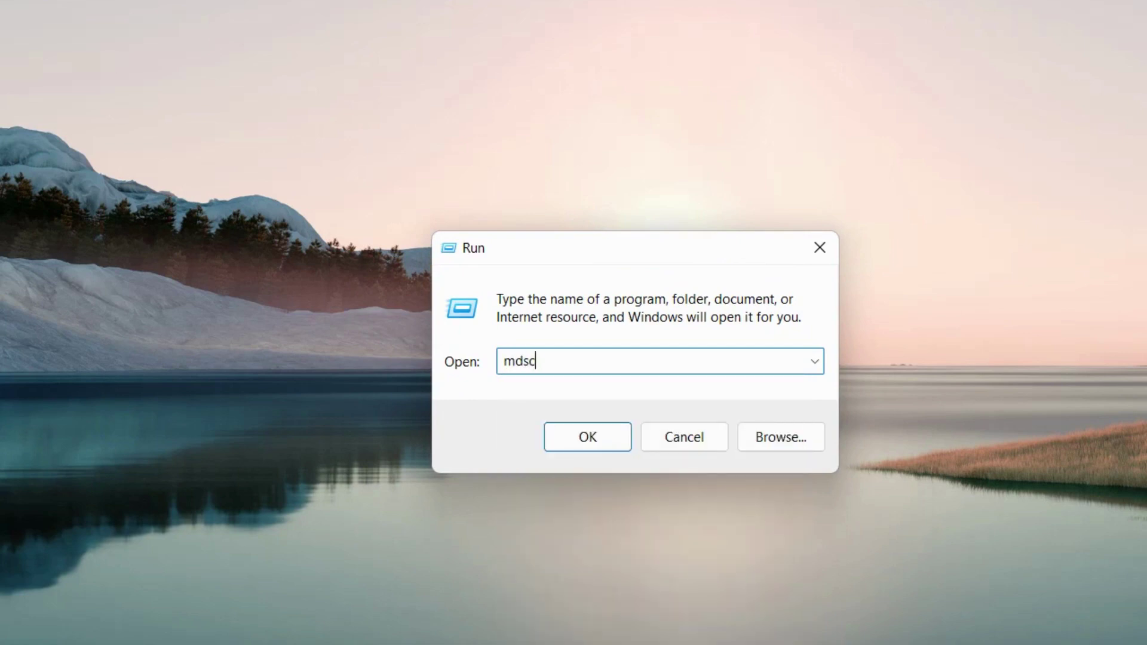
{"action": "type", "text": ".exe"}
{"action": "left_click", "coordinate": [588, 439]}
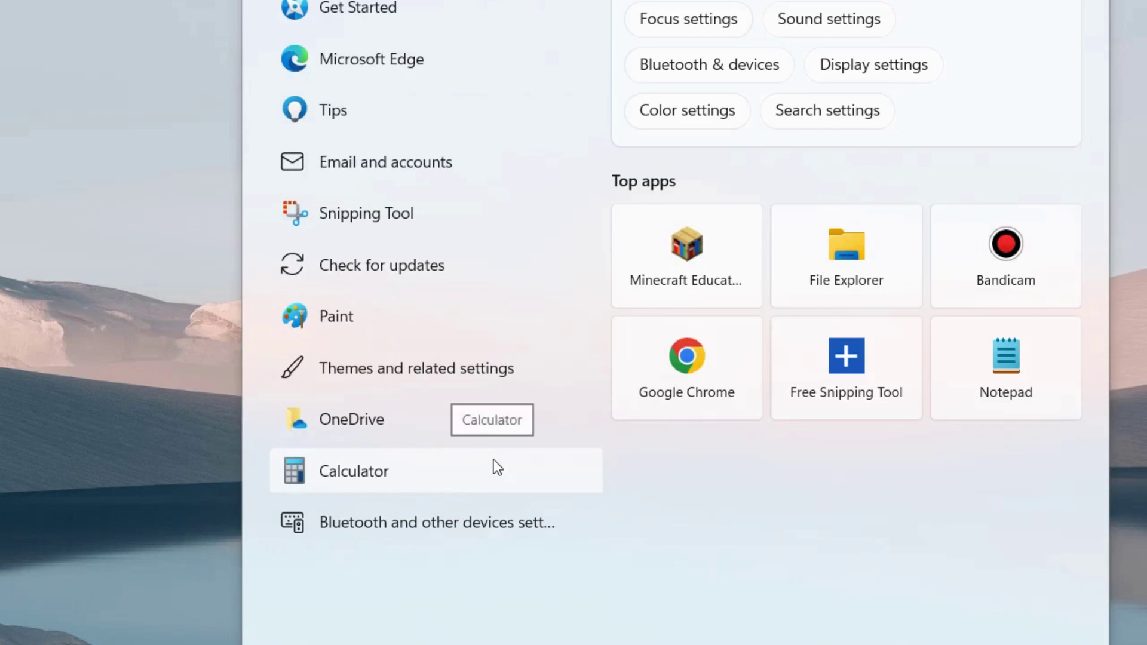
- Open Command Prompt as administrator and run sfc /scannow
{"action": "type", "text": "cmd"}
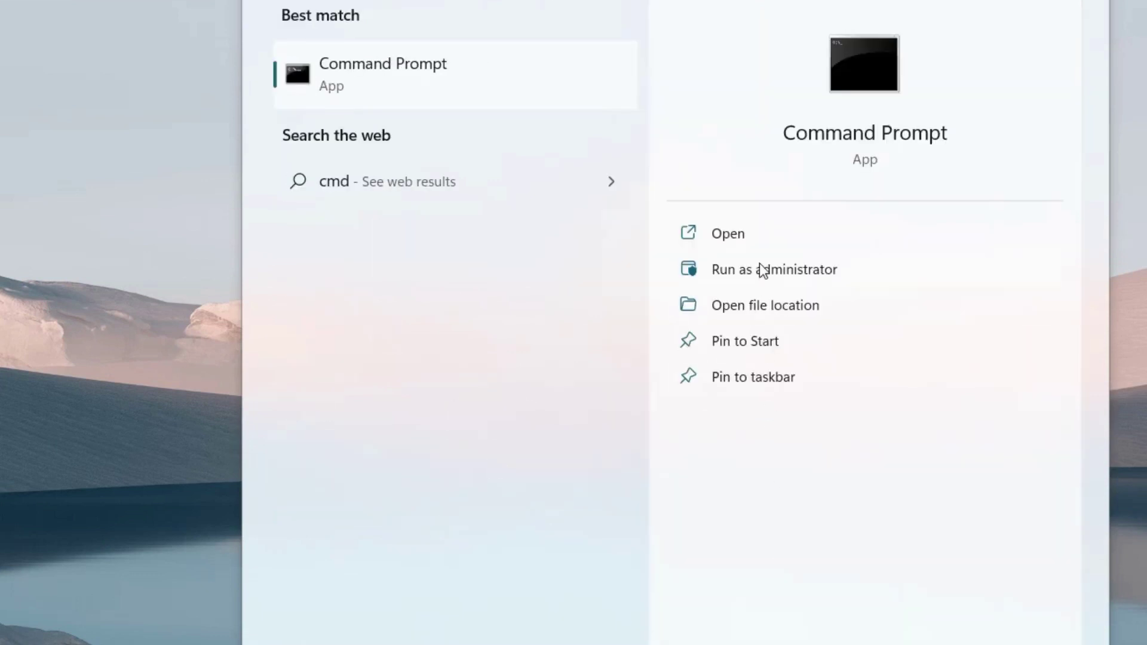
{"action": "left_click", "coordinate": [758, 269]}
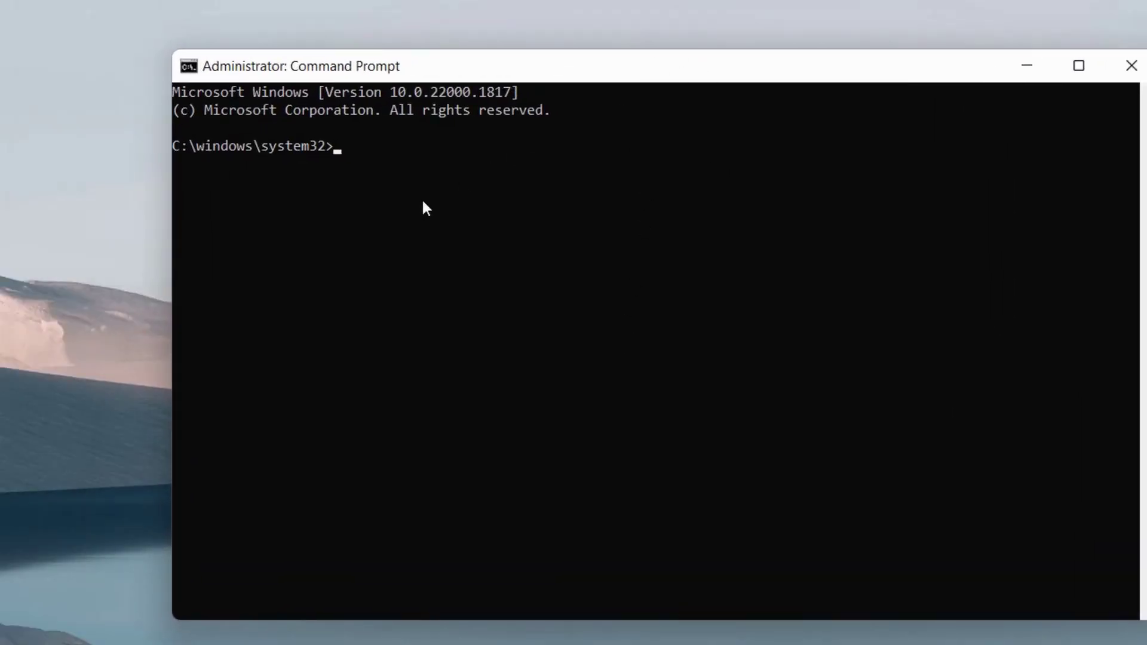
{"action": "type", "text": "sfc /scannow"}
{"action": "key", "text": "Return"}
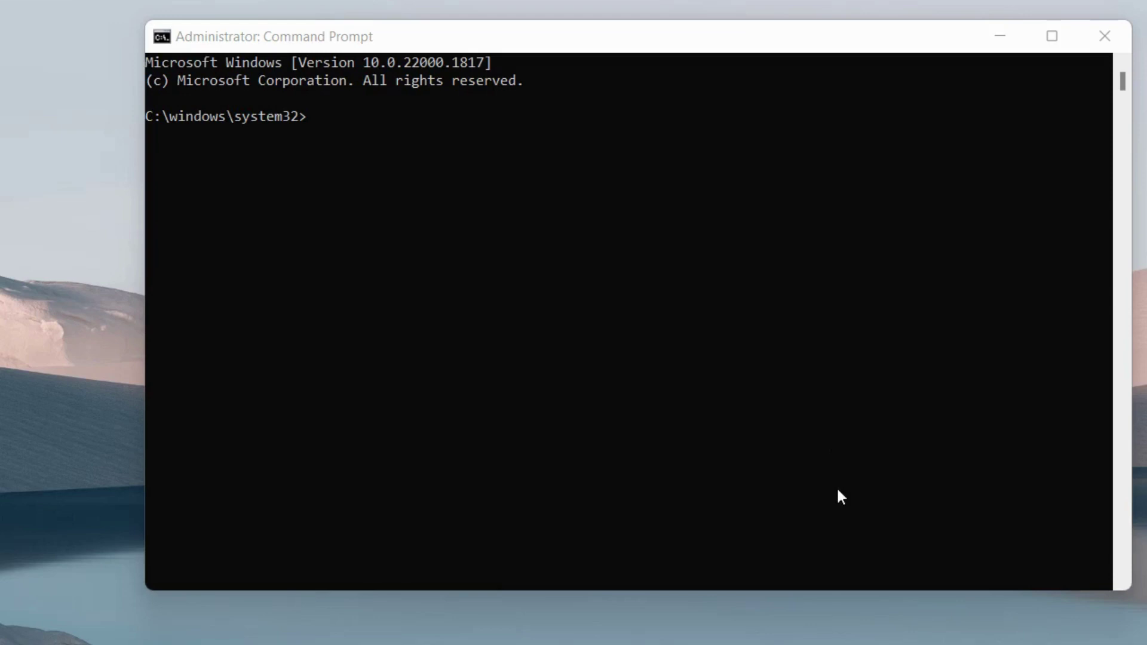
- Copy the DISM ScanHealth command from Notepad and run it in the administrator Command Prompt
{"action": "key", "text": "alt+Tab"}
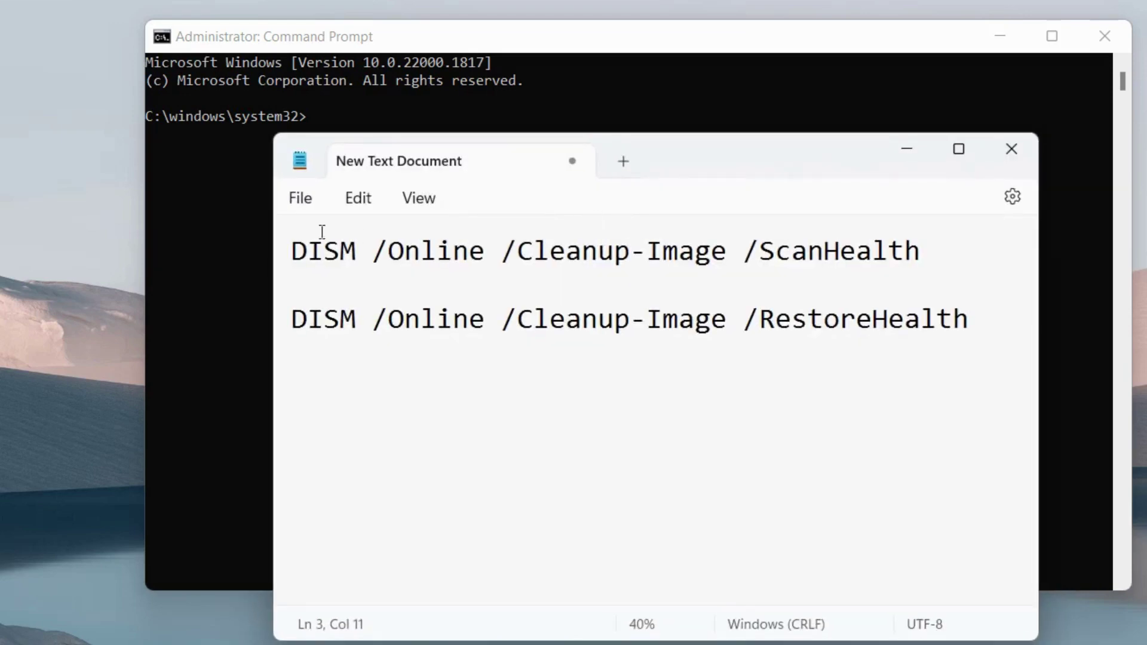
{"action": "left_click_drag", "start_coordinate": [291, 251], "coordinate": [922, 278]}
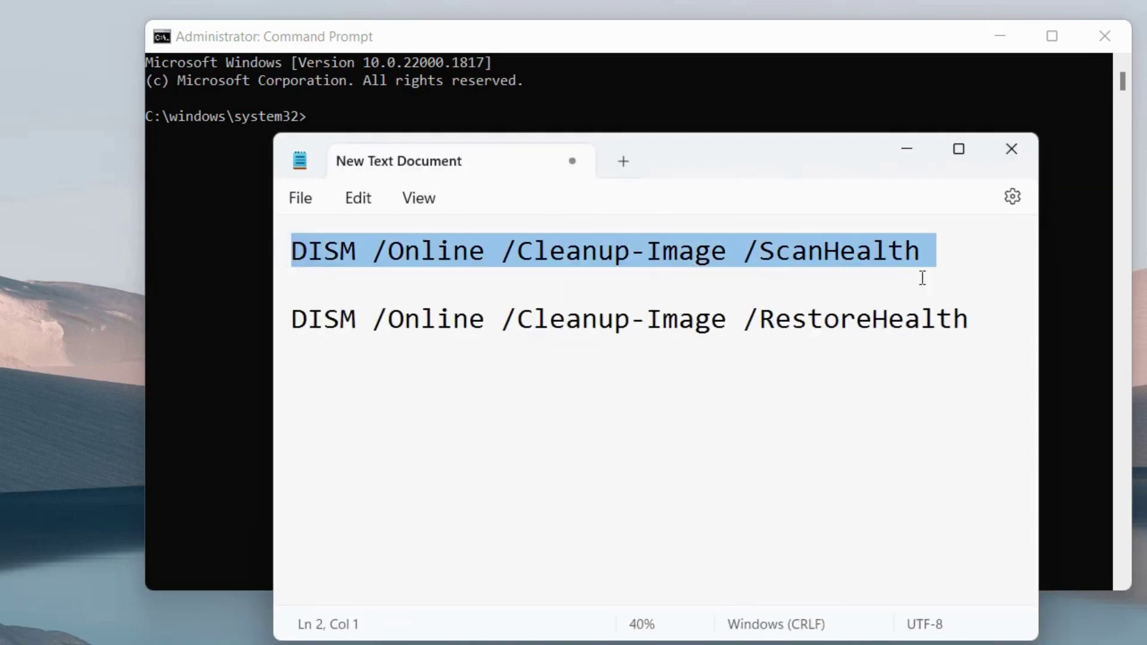
{"action": "left_click", "coordinate": [321, 117]}
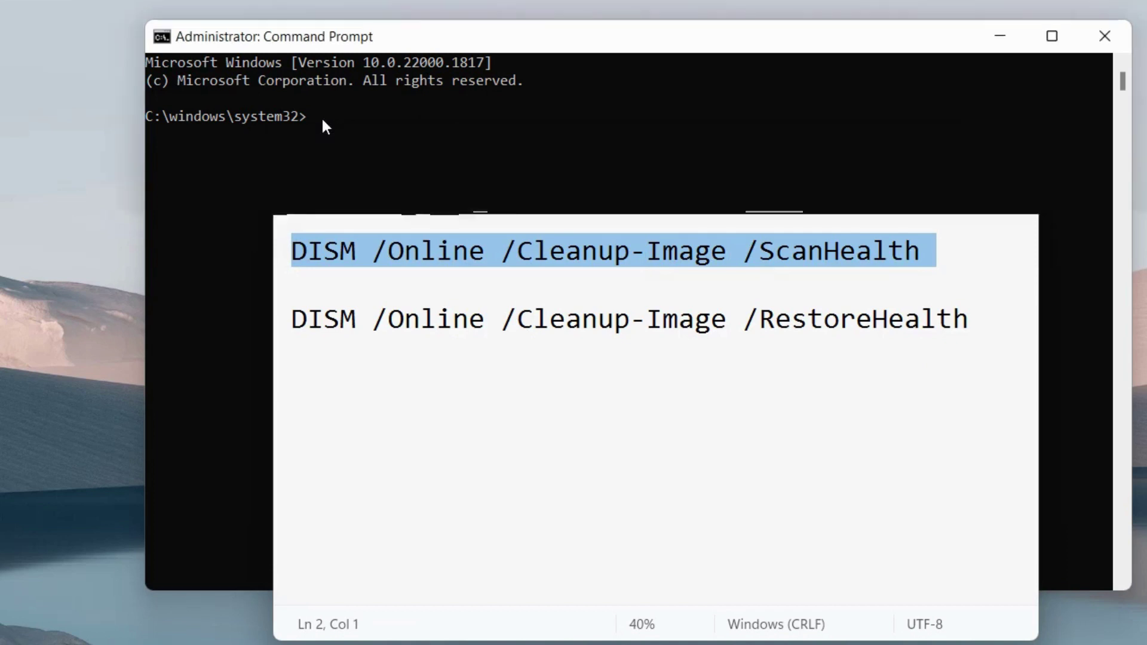
{"action": "right_click", "coordinate": [313, 117]}
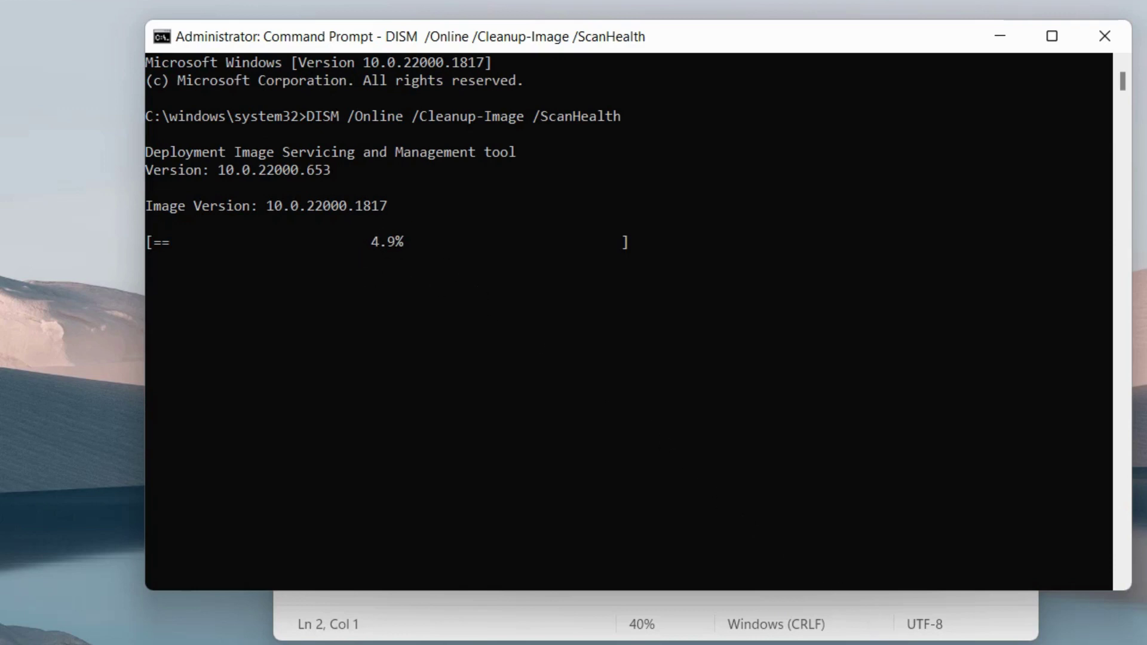
- Select the DISM RestoreHealth line in Notepad, then minimize Notepad to watch the scan
{"action": "left_click", "coordinate": [567, 621]}
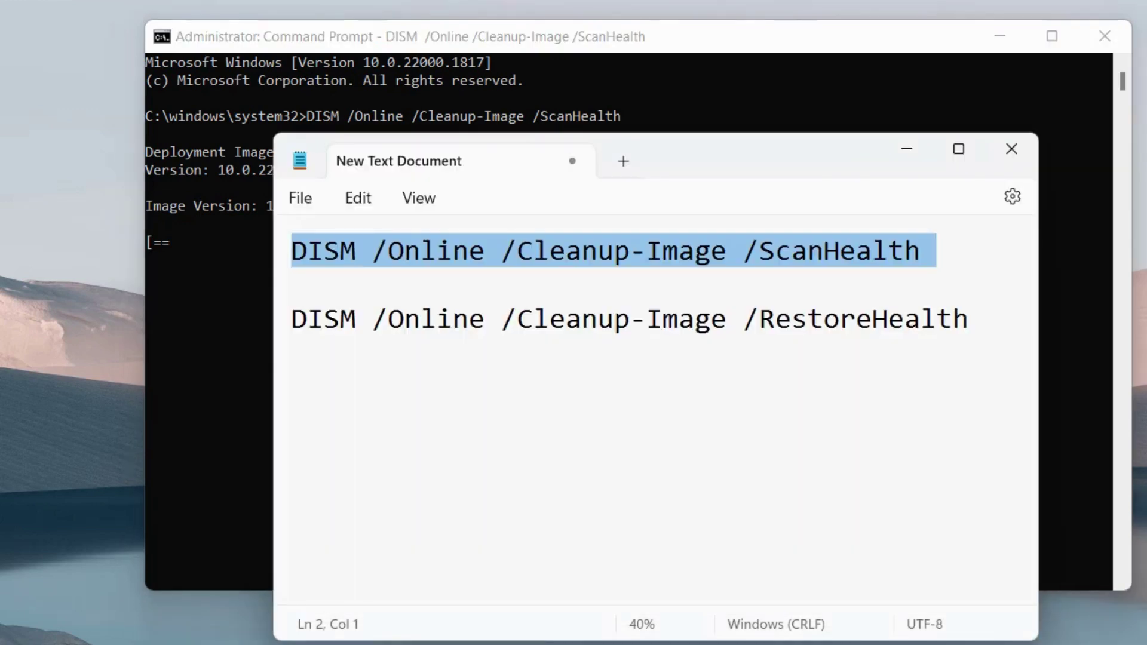
{"action": "triple_click", "coordinate": [294, 322]}
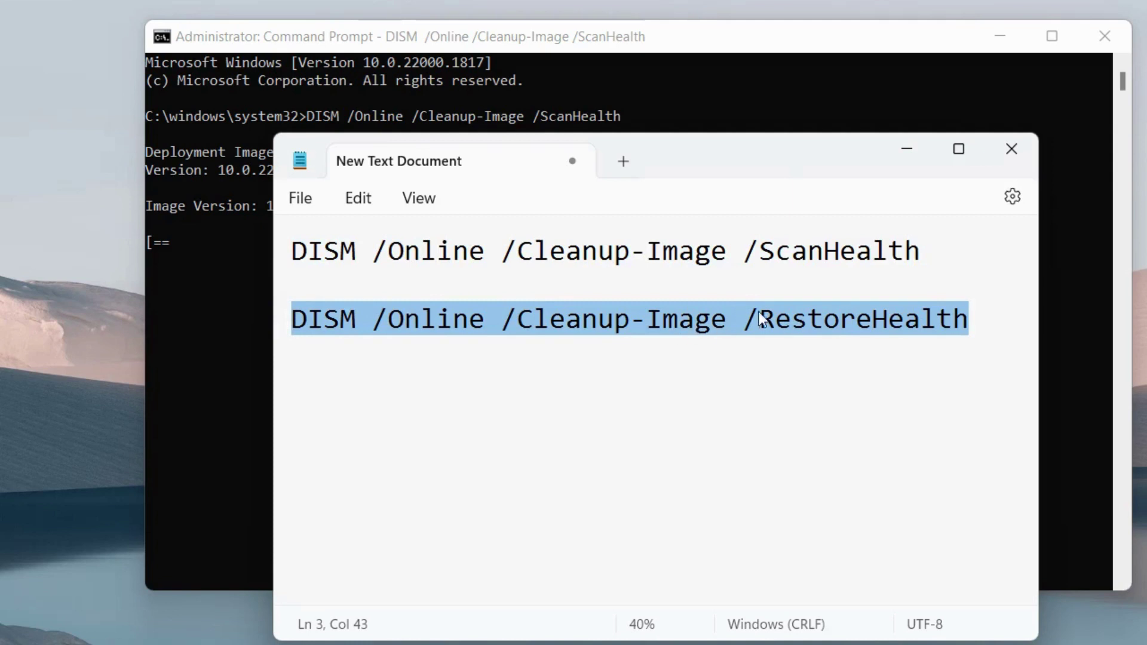
{"action": "left_click", "coordinate": [907, 150]}
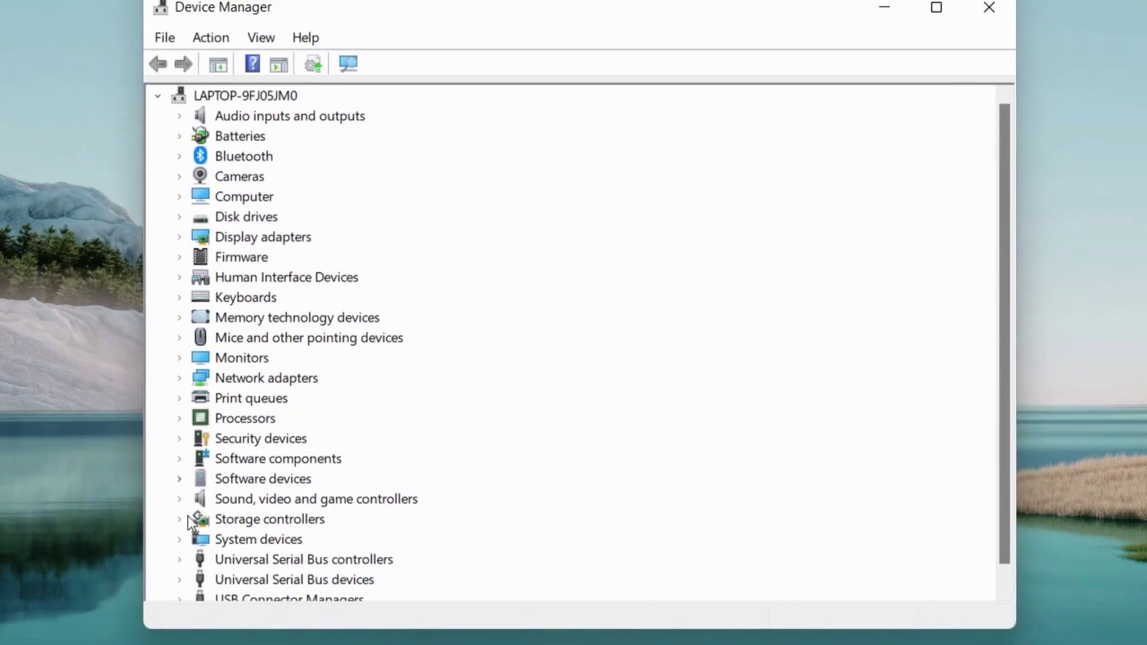
- Under Security devices, search automatically for AMD PSP 10.0 Device drivers; the best are already installed
{"action": "left_click", "coordinate": [179, 438]}
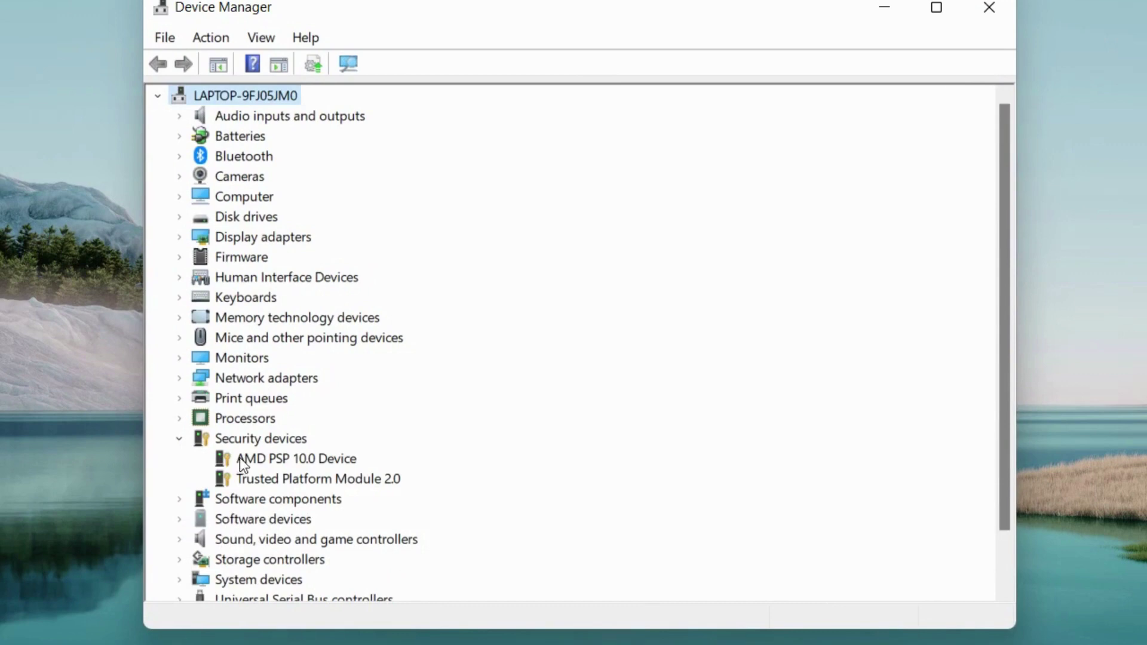
{"action": "right_click", "coordinate": [228, 462]}
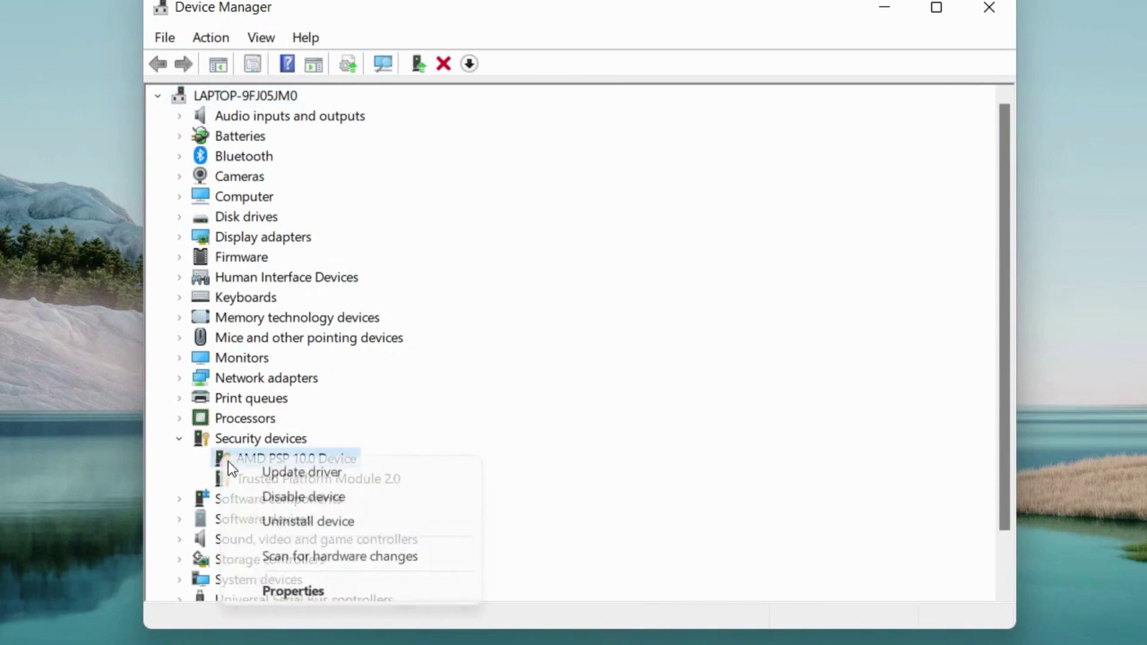
{"action": "left_click", "coordinate": [284, 472]}
{"action": "left_click", "coordinate": [428, 269]}
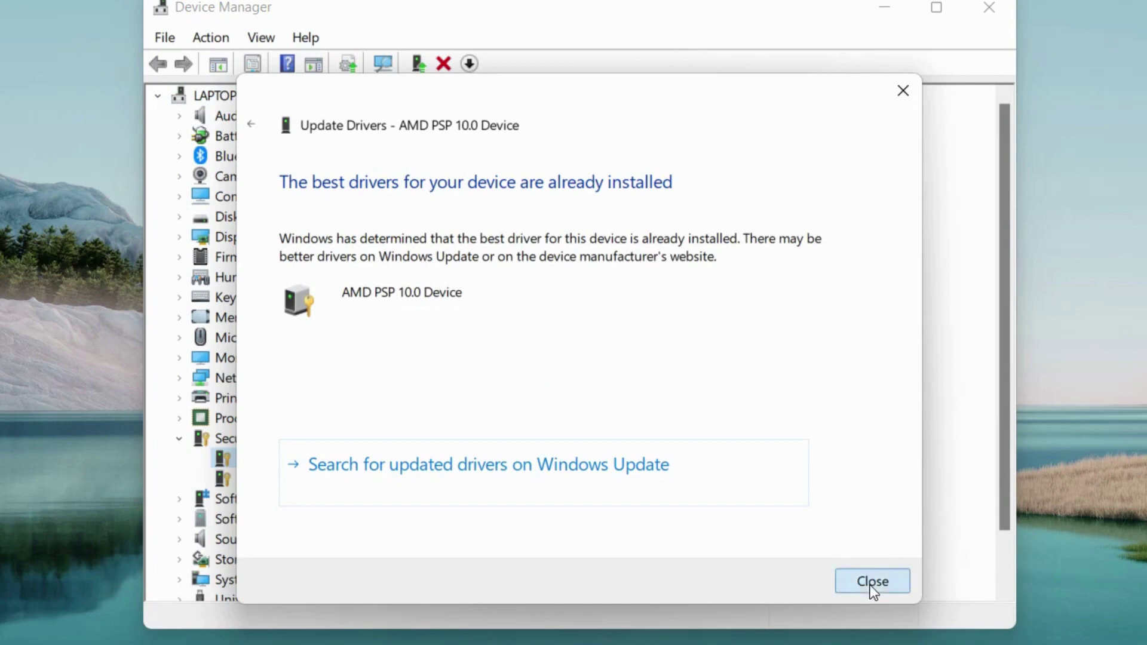
{"action": "left_click", "coordinate": [871, 583]}
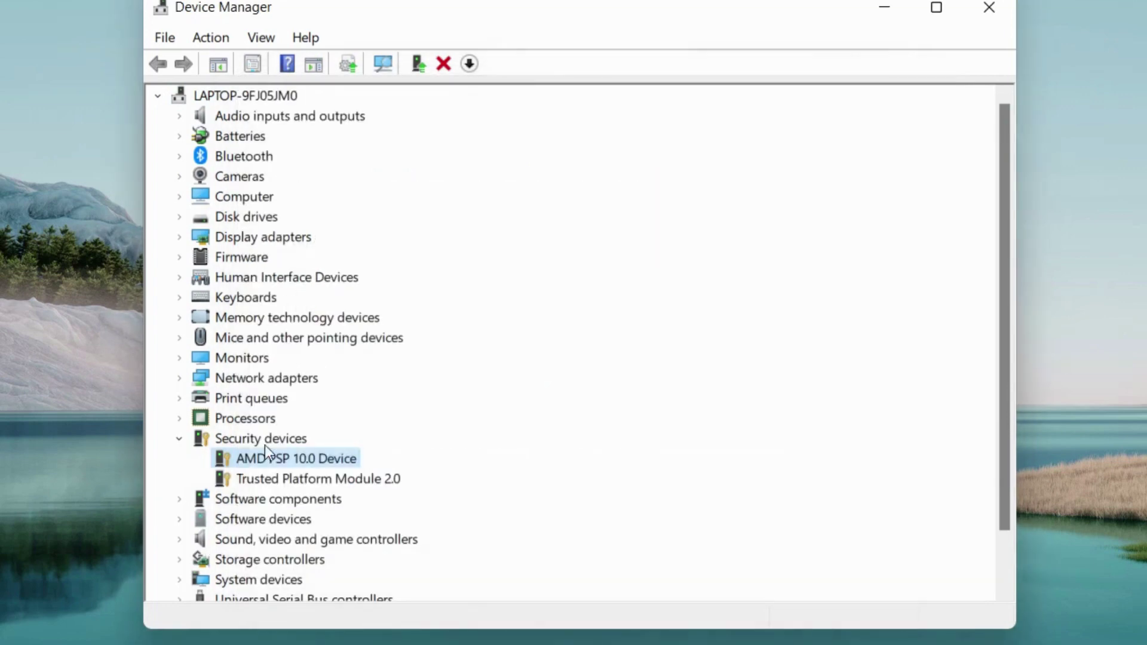
- Search automatically for Trusted Platform Module 2.0 drivers; the best are already installed
{"action": "right_click", "coordinate": [224, 485]}
{"action": "left_click", "coordinate": [288, 499]}
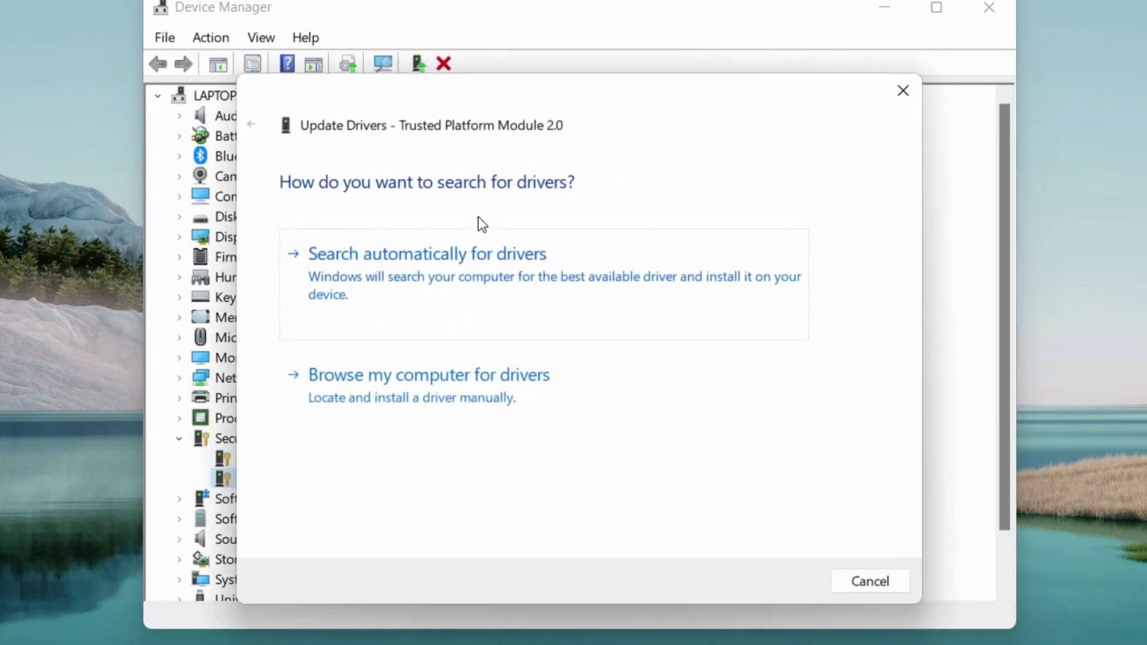
{"action": "left_click", "coordinate": [422, 270]}
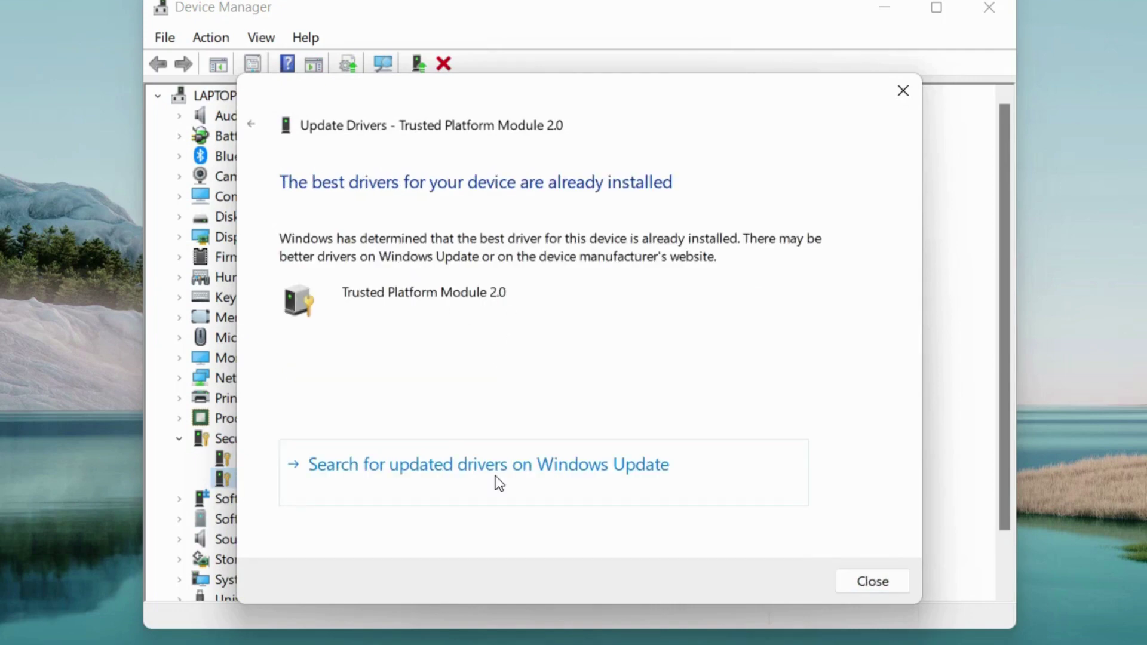
{"action": "left_click", "coordinate": [871, 580]}
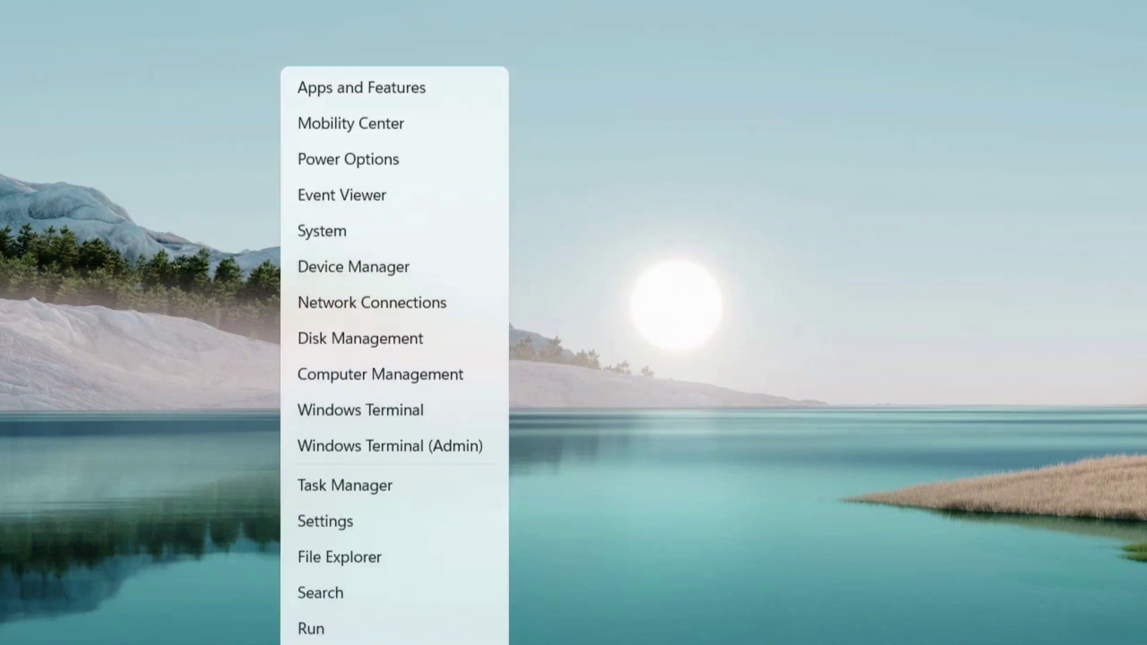
- Enter rstrui in the Run dialog from the Win+X menu to open System Restore
{"action": "left_click", "coordinate": [325, 618]}
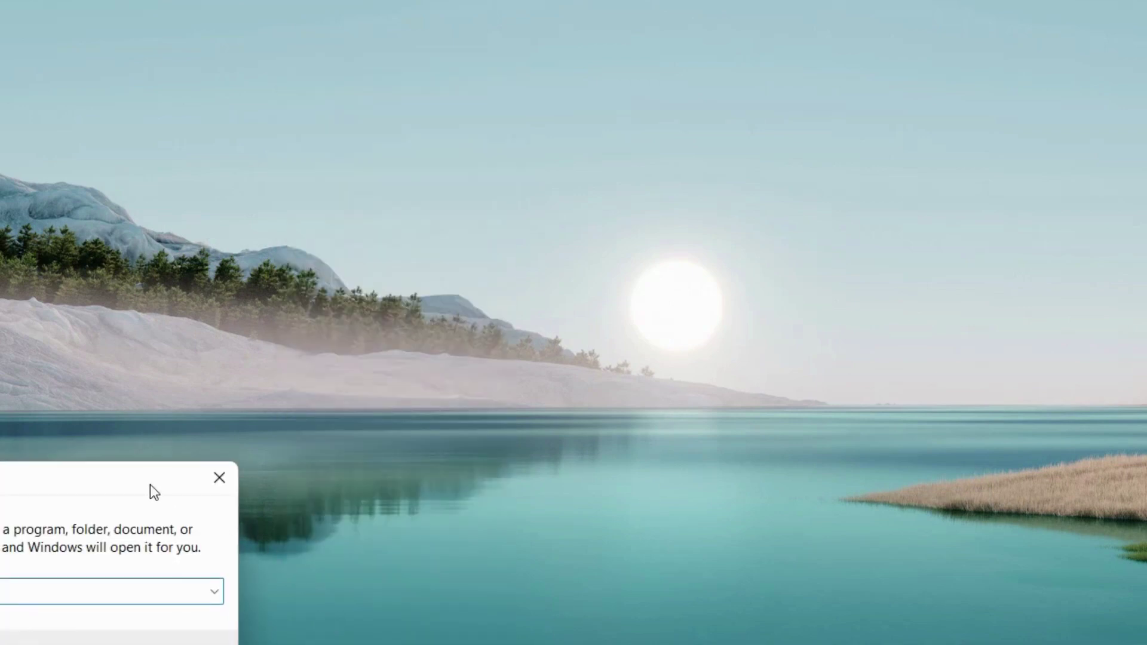
{"action": "left_click_drag", "start_coordinate": [151, 485], "coordinate": [687, 256]}
{"action": "type", "text": "r"}
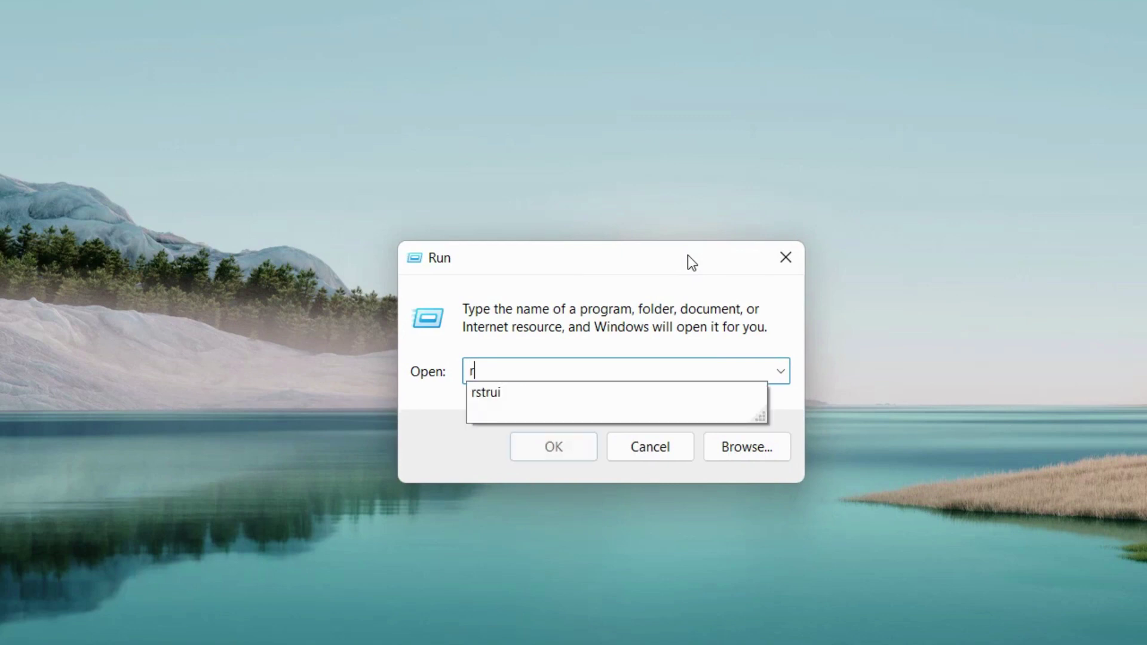
{"action": "type", "text": "strui"}
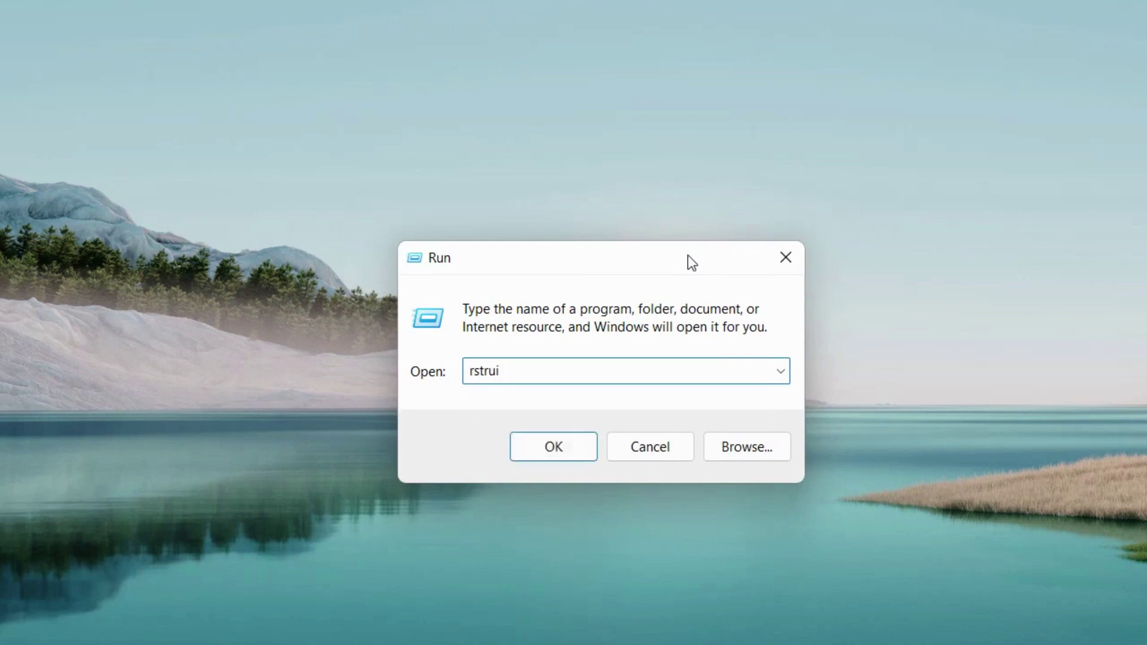
{"action": "left_click", "coordinate": [535, 377]}
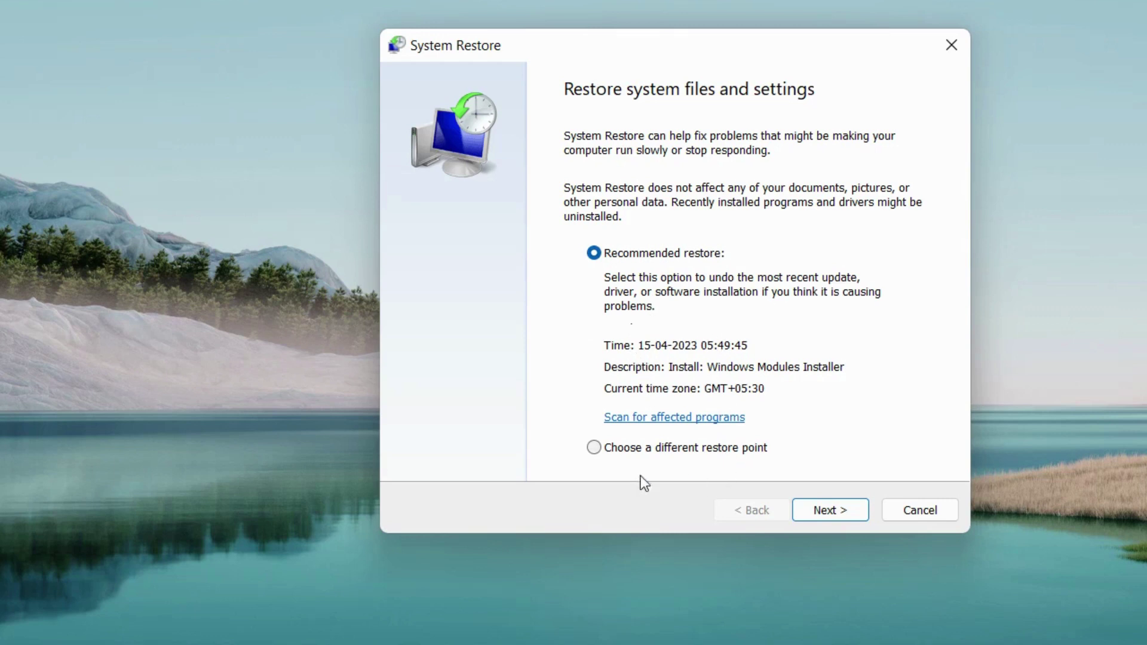
{"action": "left_click", "coordinate": [594, 449]}
{"action": "left_click", "coordinate": [840, 514]}
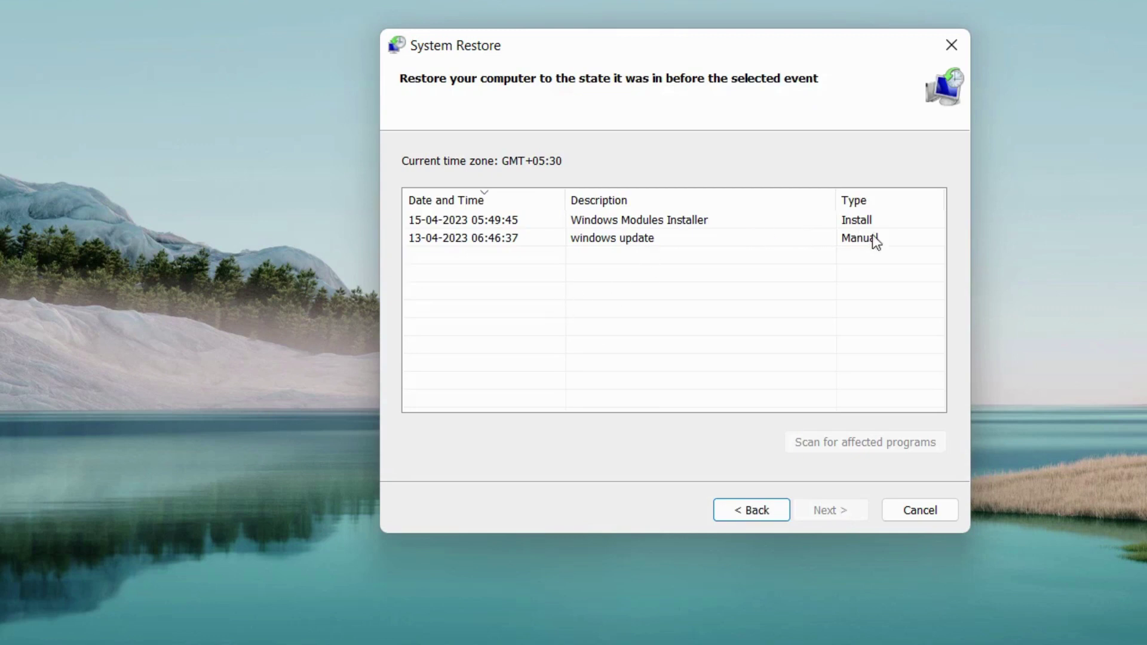
{"action": "left_click", "coordinate": [606, 245]}
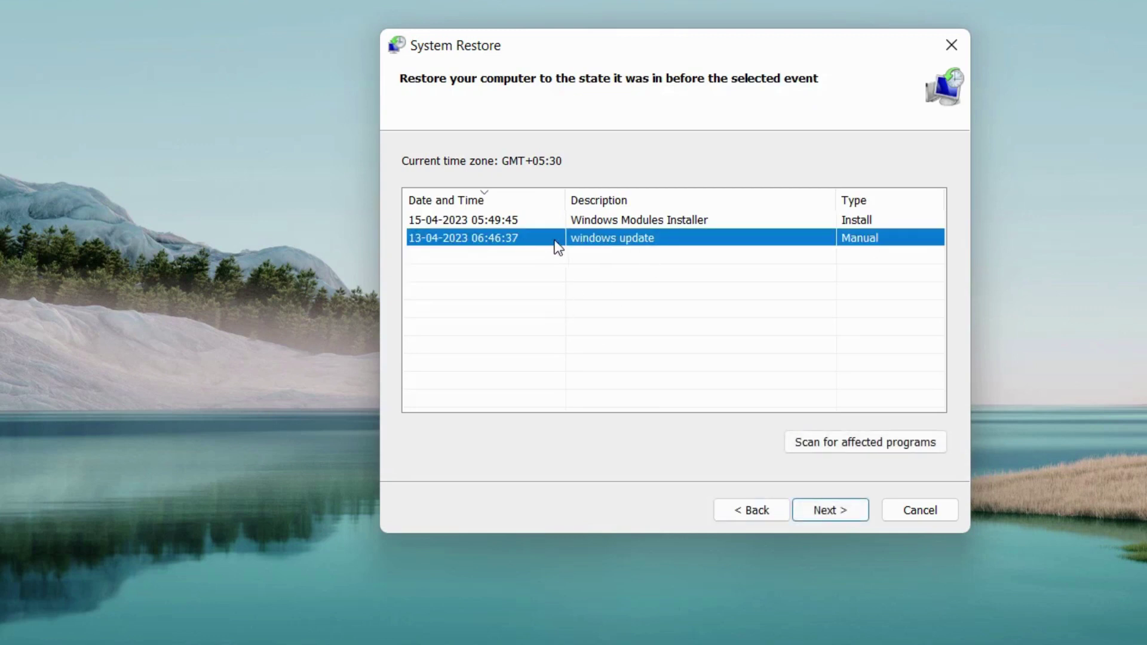
{"action": "left_click", "coordinate": [757, 513]}
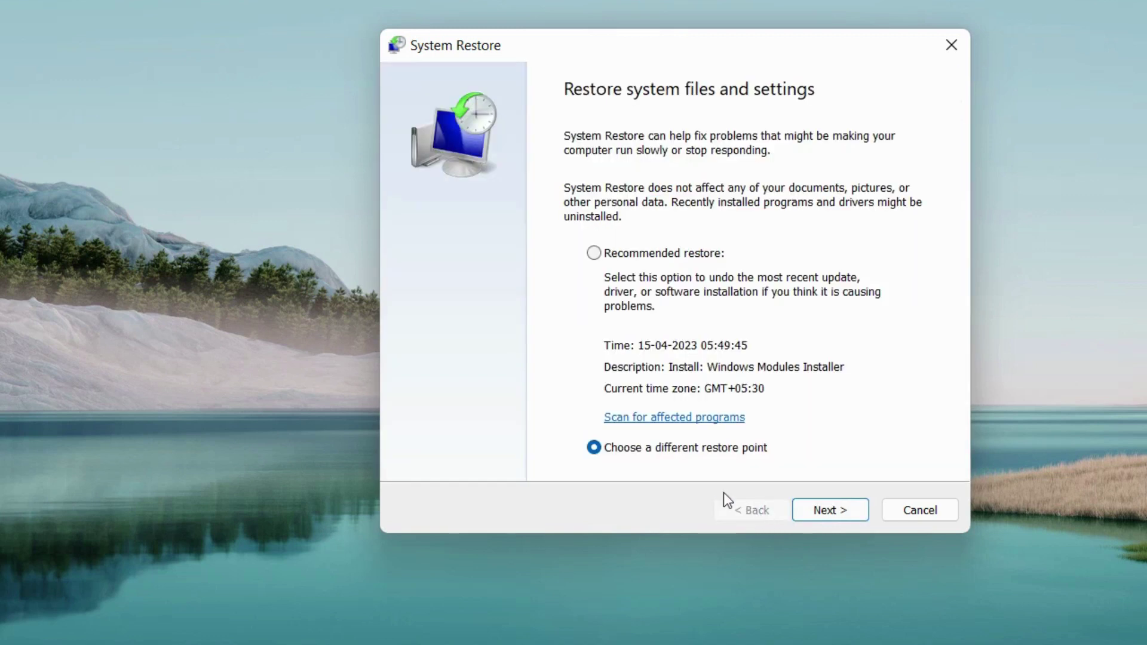
{"action": "left_click", "coordinate": [603, 261]}
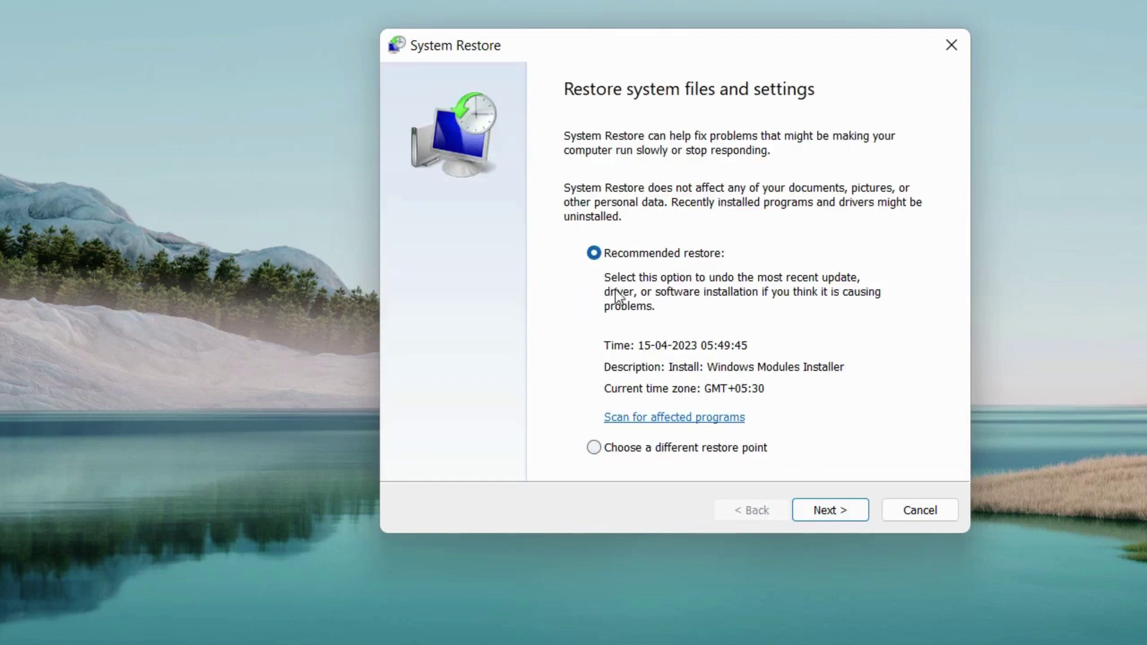
{"action": "left_click", "coordinate": [830, 511]}
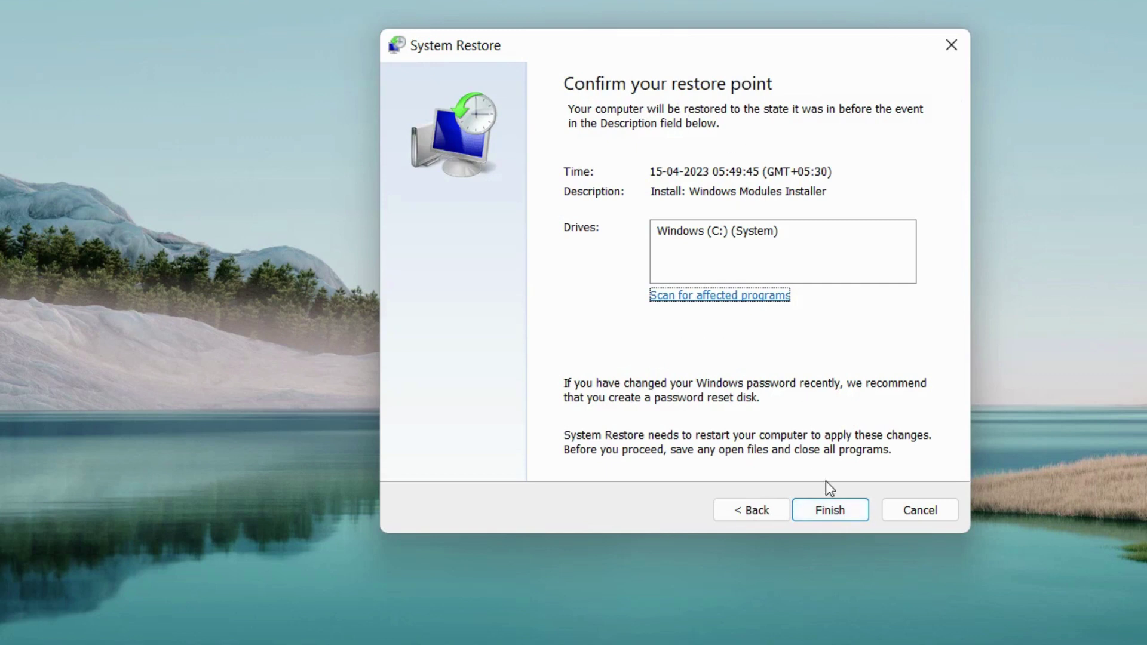